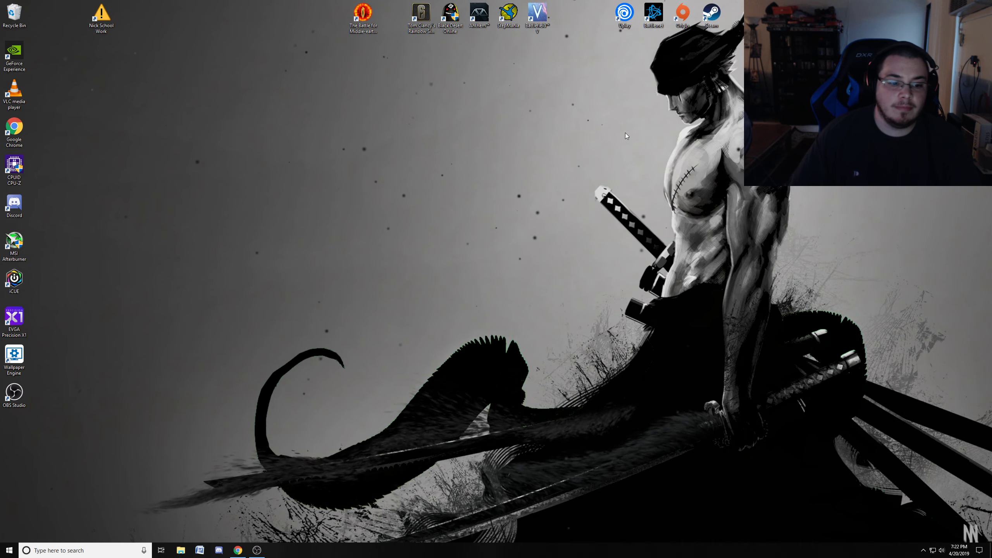
- Copy the AllHealthBars through WaterLOD option lines from the YouTube video description
{"action": "mouse_move", "coordinate": [237, 549]}
{"action": "left_click", "coordinate": [229, 519]}
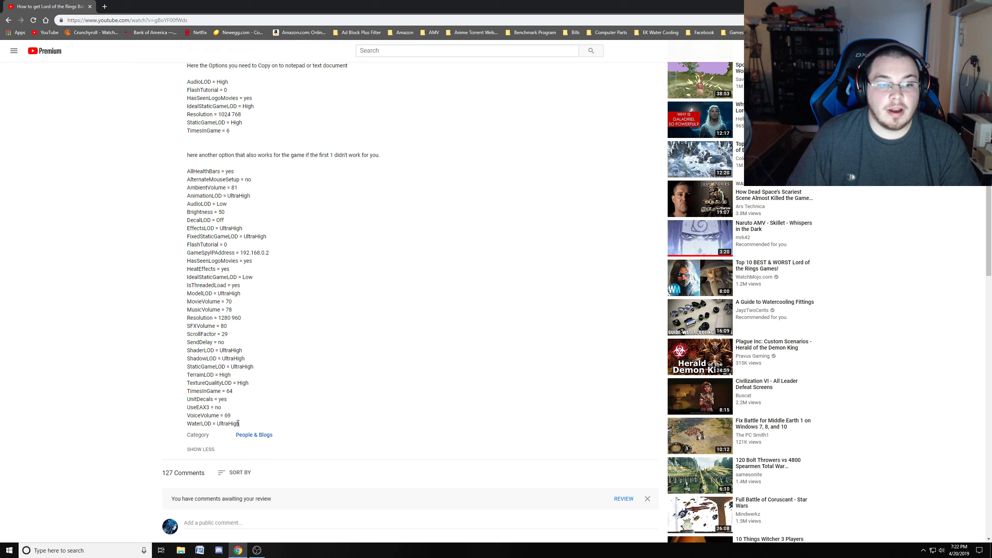
{"action": "left_click_drag", "start_coordinate": [239, 423], "coordinate": [184, 173]}
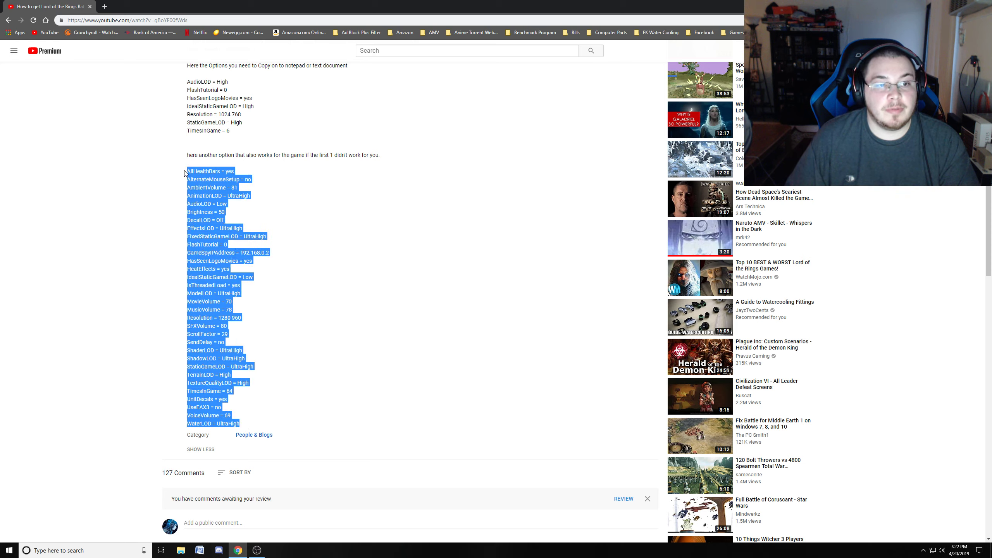
{"action": "right_click", "coordinate": [201, 178]}
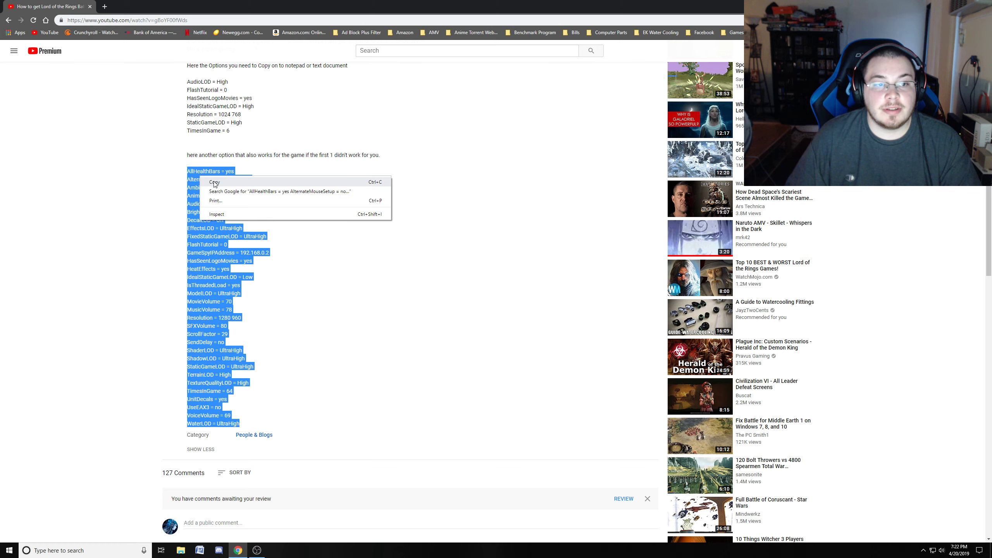
{"action": "left_click", "coordinate": [215, 182]}
{"action": "left_click", "coordinate": [117, 219]}
- Minimise the browser with Win+D to show the desktop
{"action": "scroll", "coordinate": [125, 230], "scroll_direction": "up", "scroll_amount": 5}
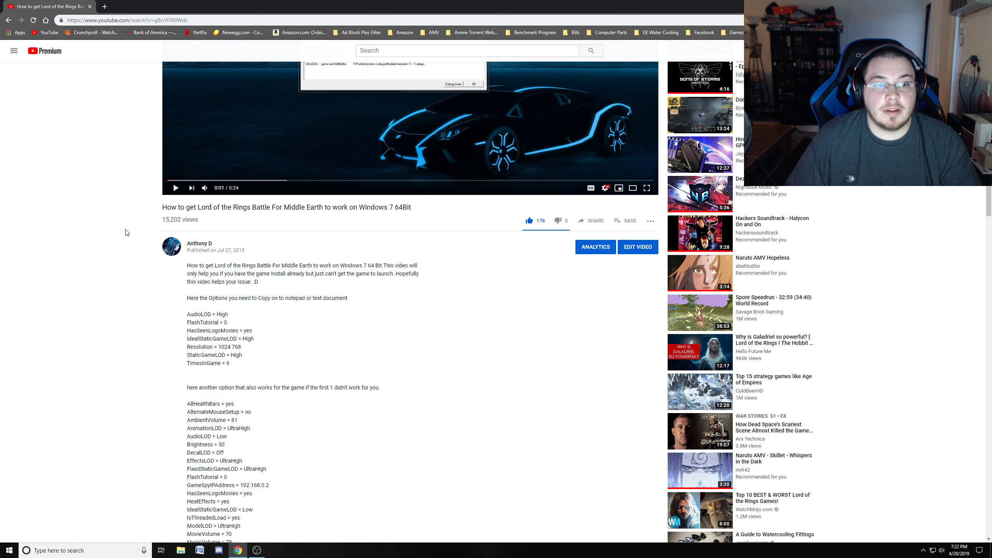
{"action": "scroll", "coordinate": [113, 291], "scroll_direction": "up", "scroll_amount": 4}
{"action": "scroll", "coordinate": [105, 293], "scroll_direction": "down", "scroll_amount": 5}
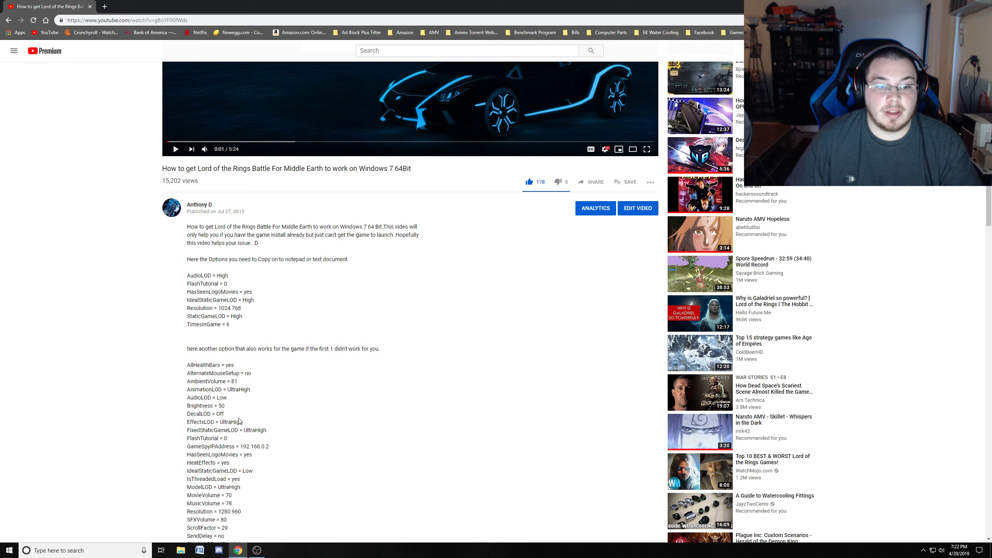
{"action": "key", "text": "super+d"}
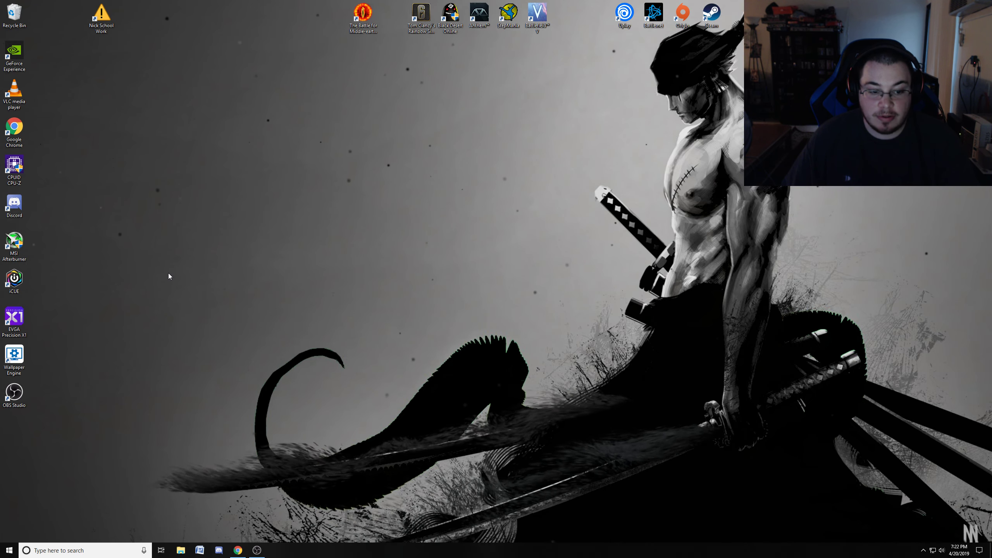
- Open File Explorer and go to Local Disk (C:) through This PC
{"action": "left_click", "coordinate": [181, 551]}
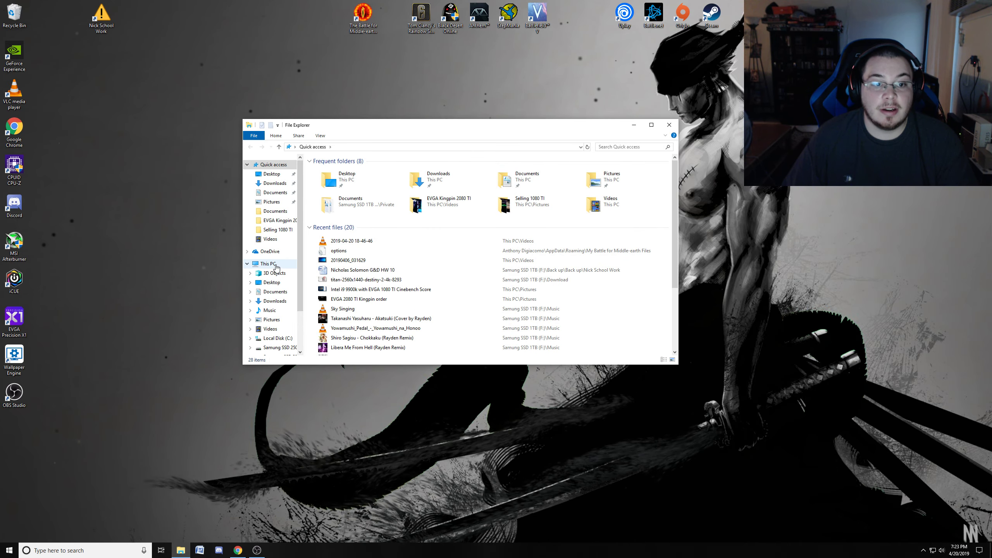
{"action": "left_click", "coordinate": [270, 264]}
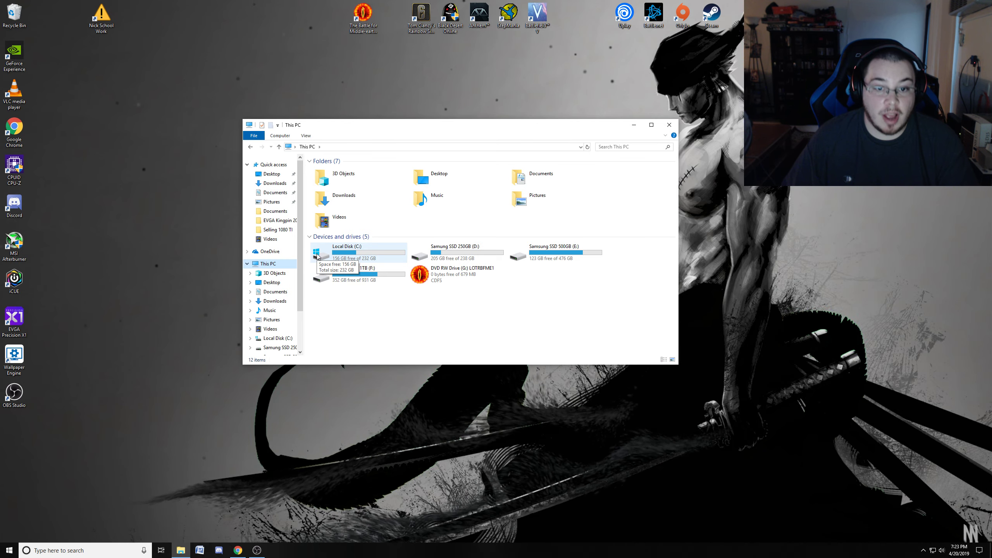
{"action": "double_click", "coordinate": [336, 255]}
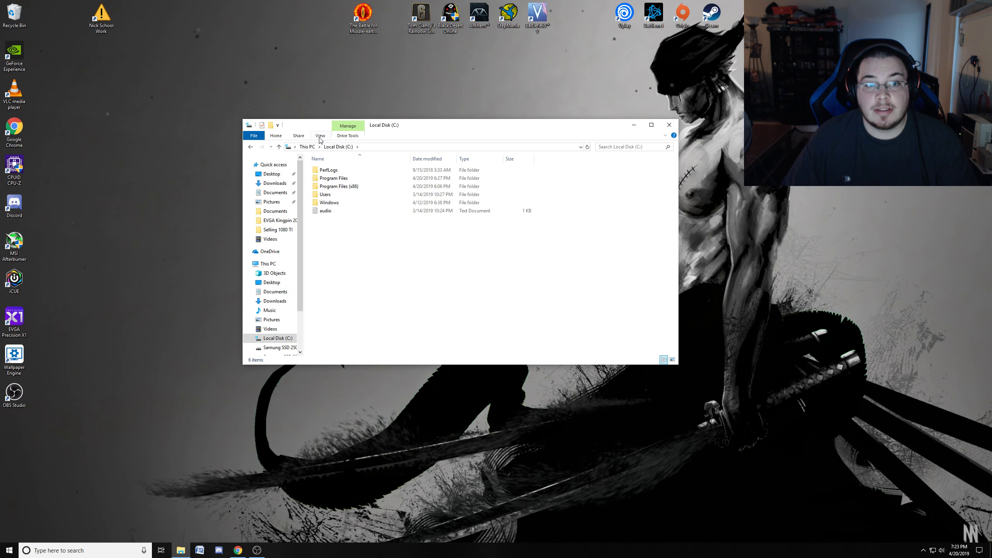
- Turn on 'Show hidden files, folders, and drives' in Folder Options and apply it
{"action": "left_click", "coordinate": [320, 135]}
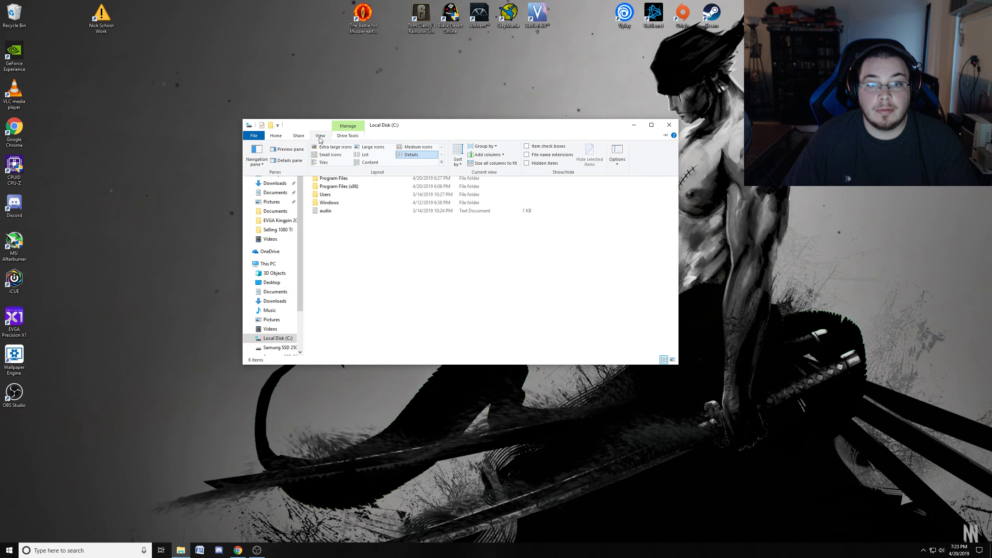
{"action": "left_click", "coordinate": [618, 154]}
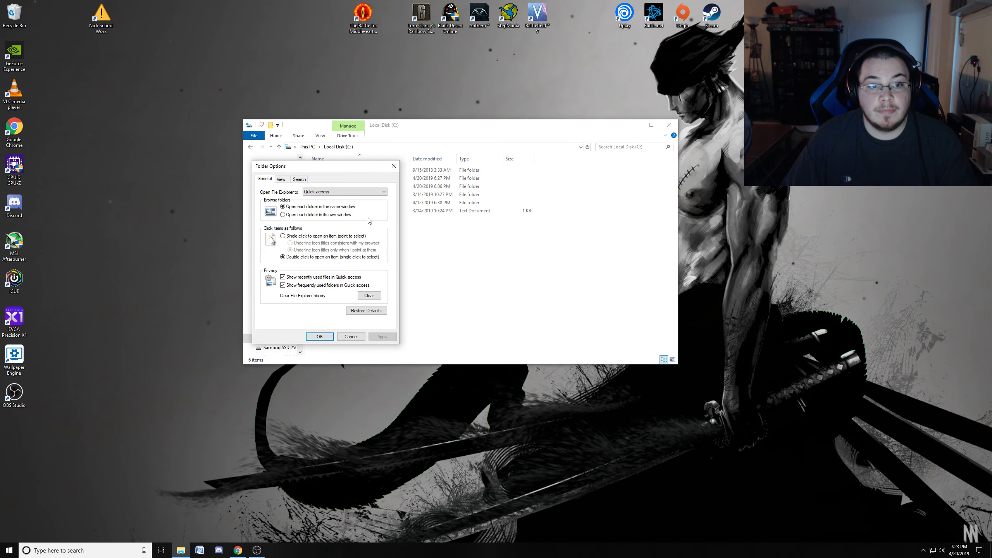
{"action": "left_click", "coordinate": [287, 185]}
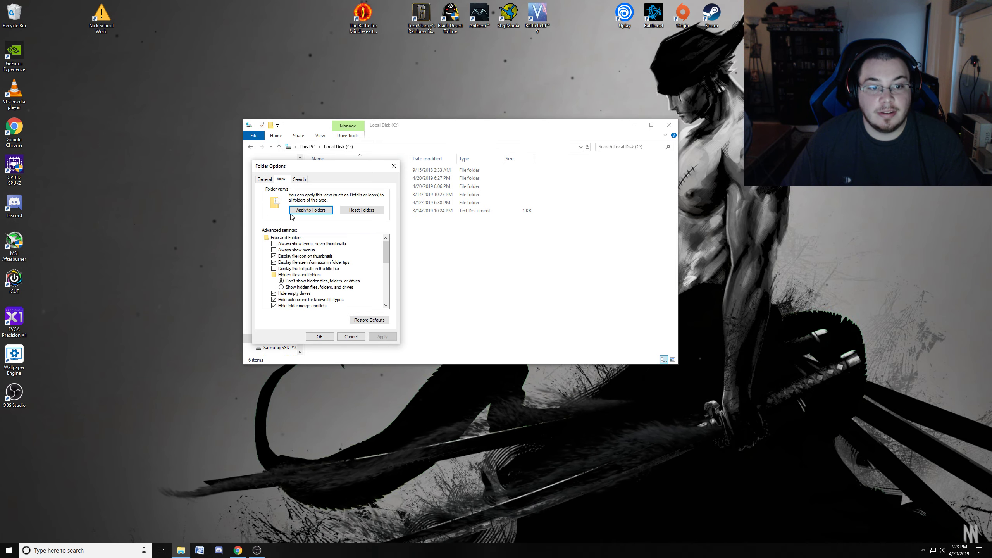
{"action": "left_click", "coordinate": [284, 288]}
{"action": "left_click", "coordinate": [384, 338]}
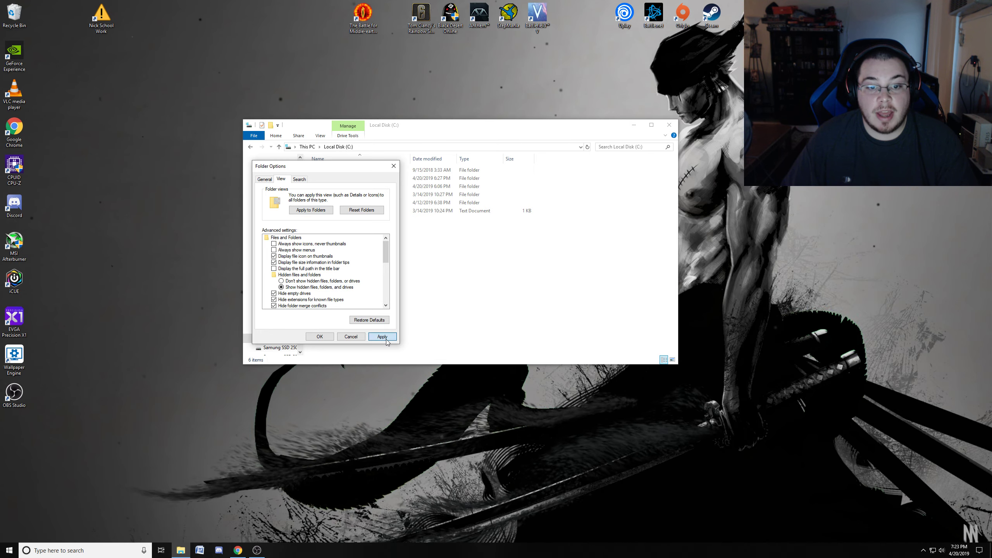
{"action": "left_click", "coordinate": [323, 337]}
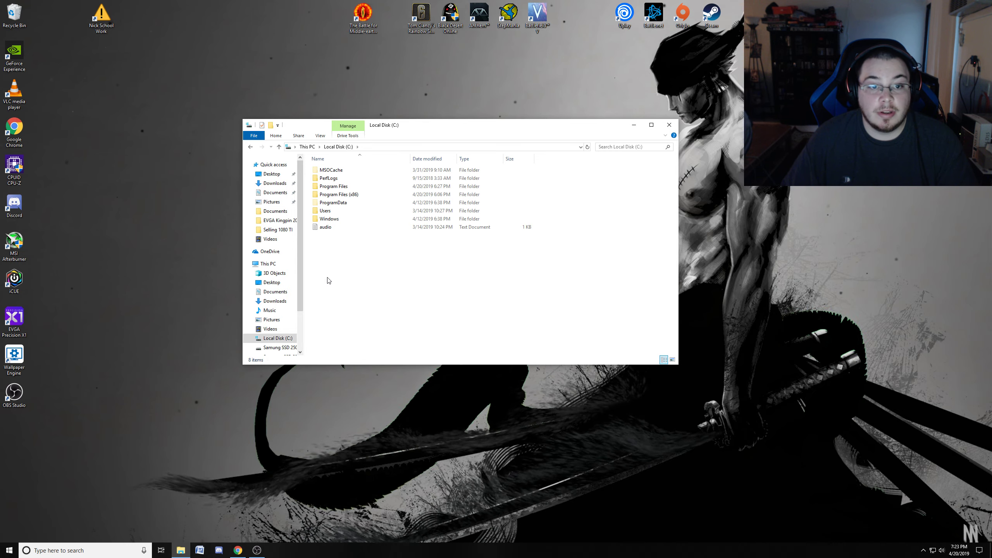
- Open Users, the user folder, AppData, Roaming, then My Battle for Middle-earth Files
{"action": "double_click", "coordinate": [328, 211]}
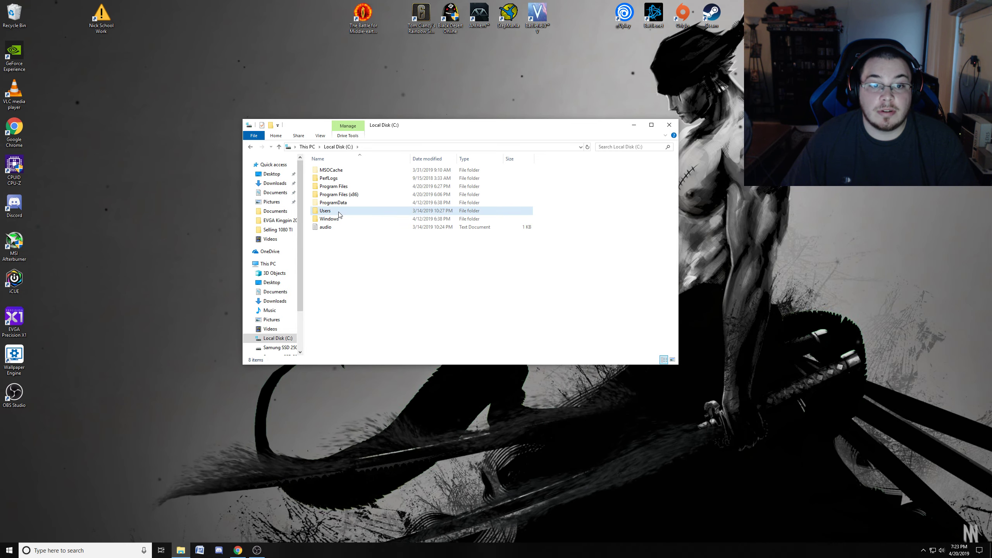
{"action": "double_click", "coordinate": [349, 172]}
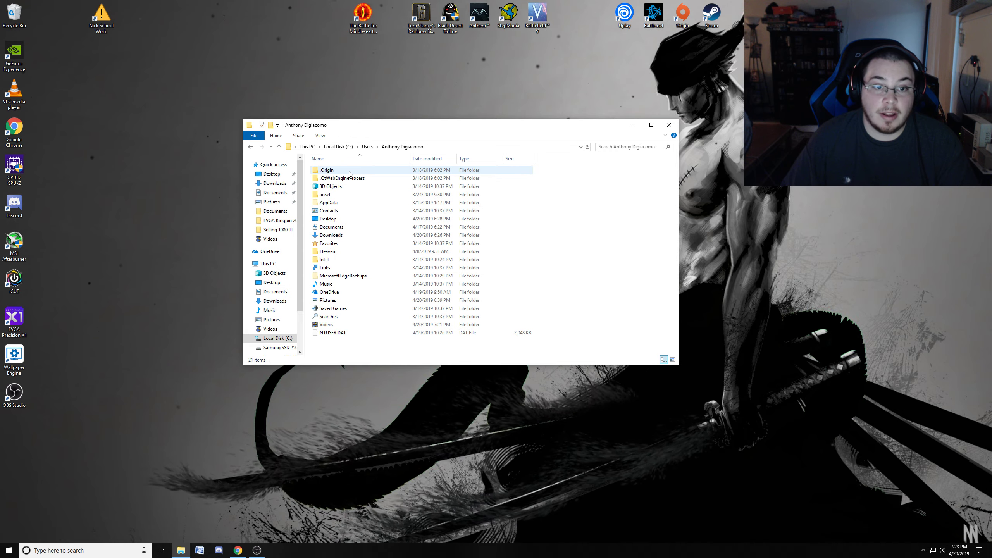
{"action": "double_click", "coordinate": [341, 206]}
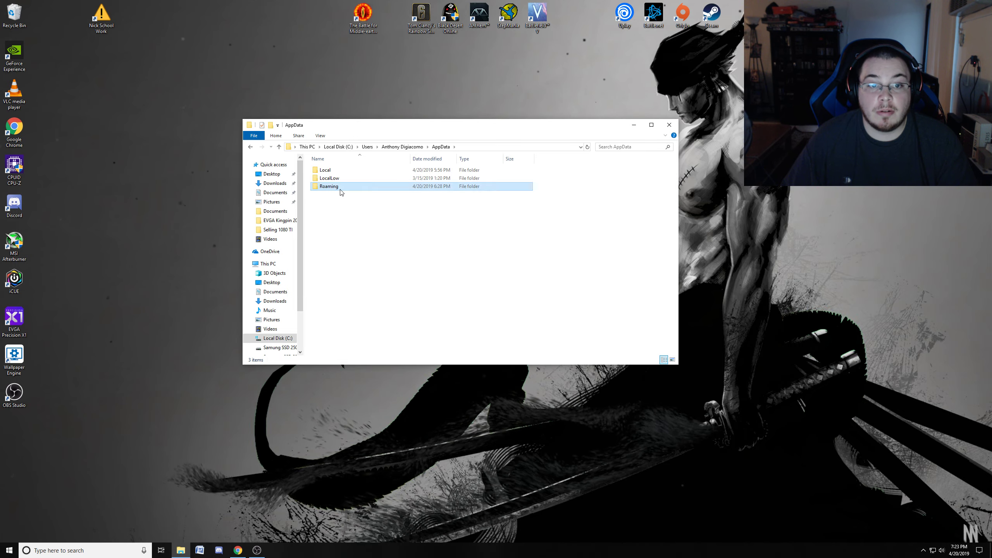
{"action": "double_click", "coordinate": [339, 189]}
{"action": "left_click", "coordinate": [357, 262]}
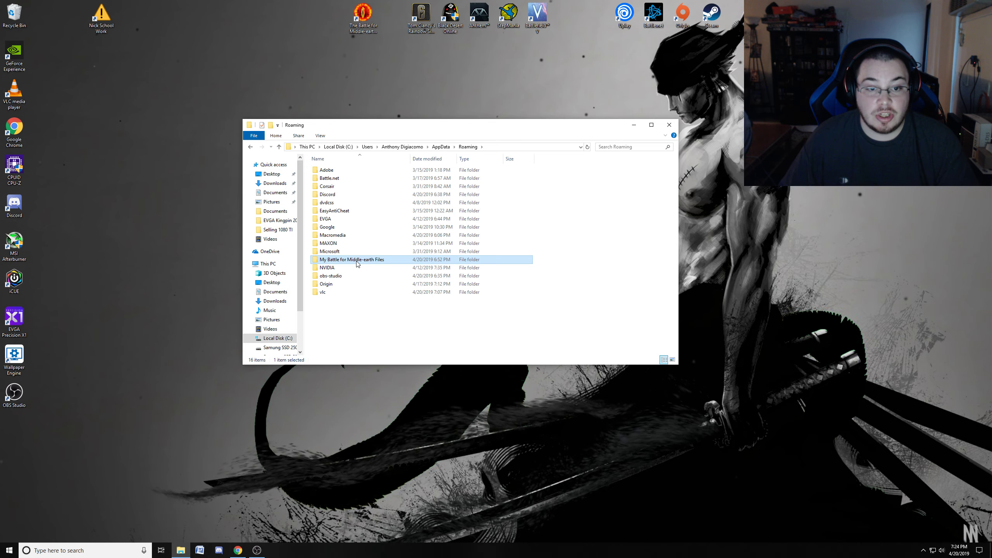
{"action": "double_click", "coordinate": [359, 261]}
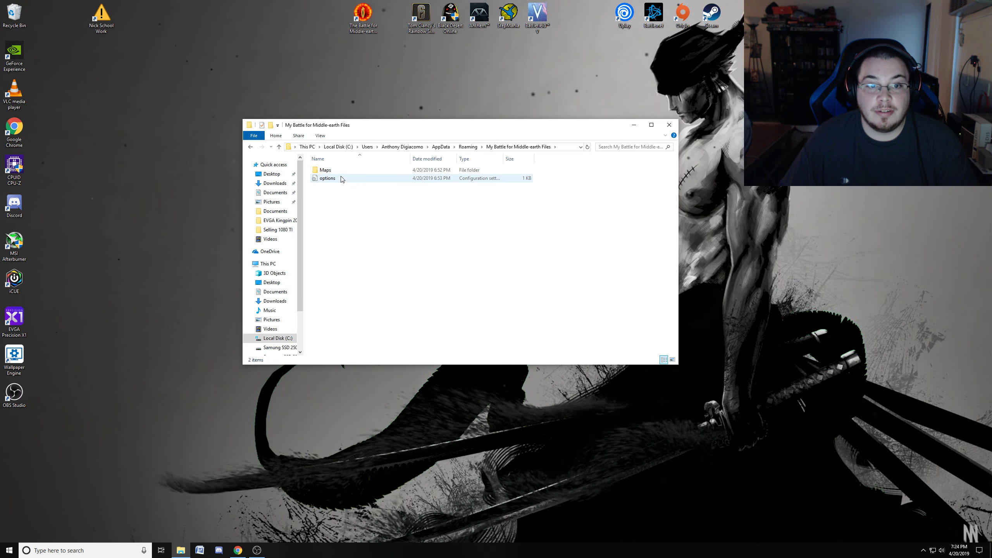
- Delete the Maps folder and the options file
{"action": "left_click_drag", "start_coordinate": [345, 213], "coordinate": [326, 168]}
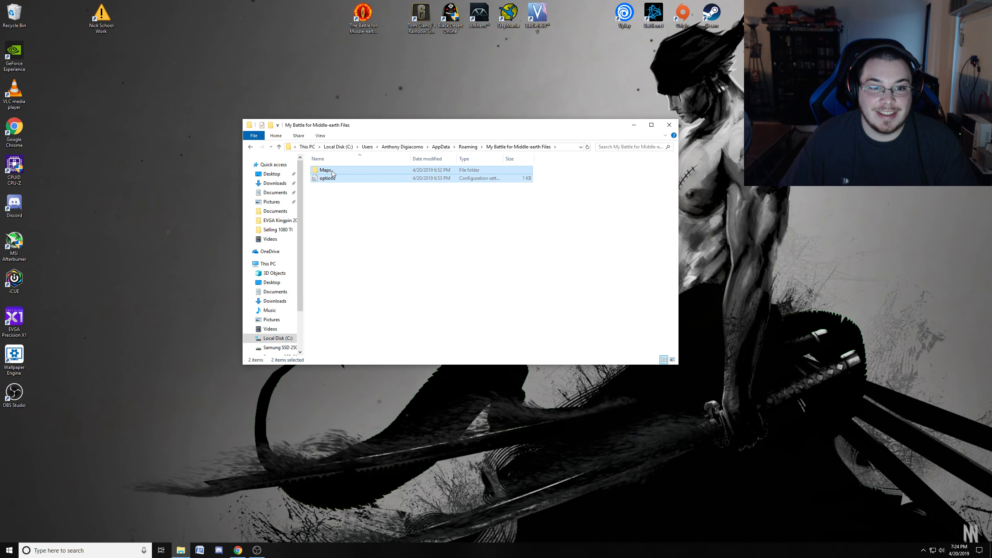
{"action": "right_click", "coordinate": [334, 173]}
{"action": "left_click", "coordinate": [383, 282]}
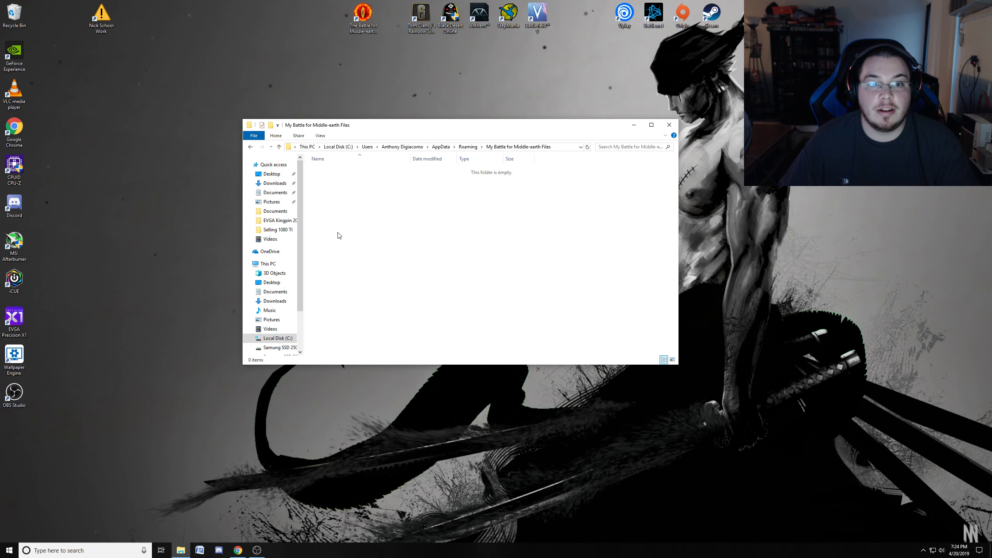
- Create a New Text Document in the folder and open it in Notepad
{"action": "right_click", "coordinate": [349, 213]}
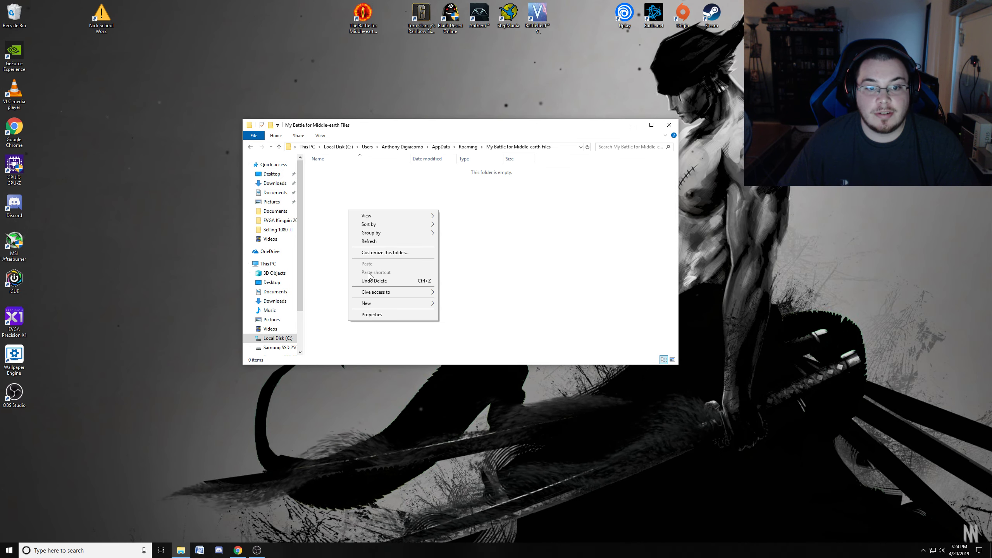
{"action": "mouse_move", "coordinate": [381, 304]}
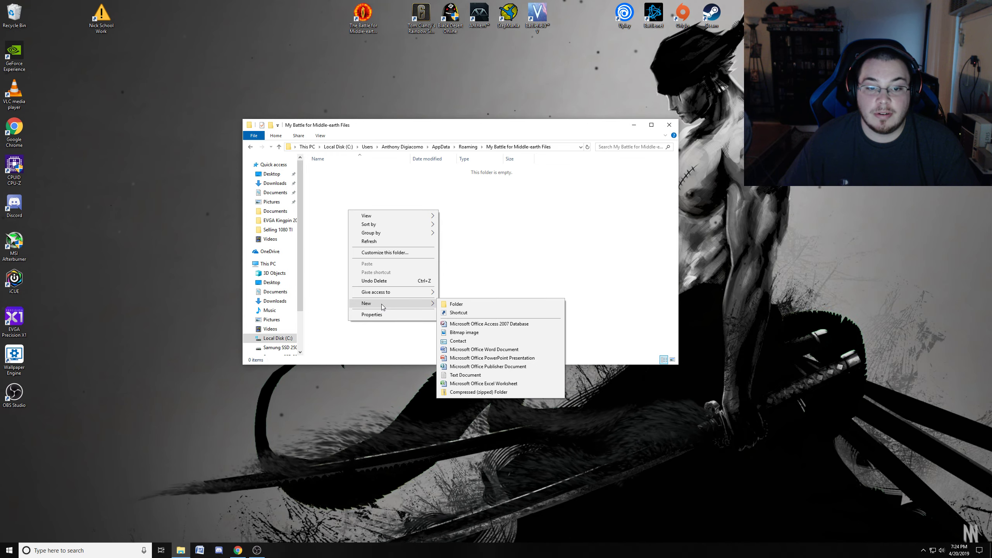
{"action": "left_click", "coordinate": [487, 378]}
{"action": "left_click", "coordinate": [399, 259]}
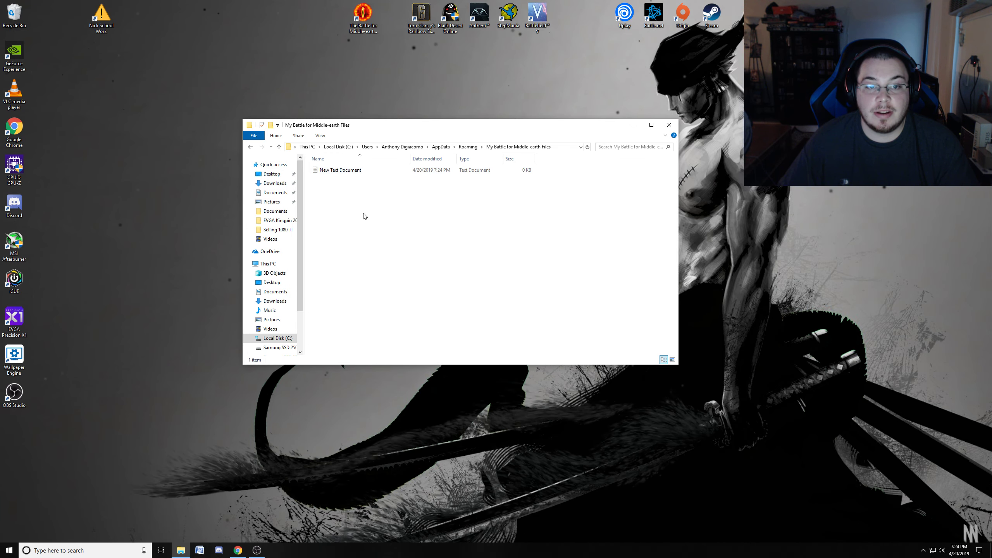
{"action": "double_click", "coordinate": [357, 175]}
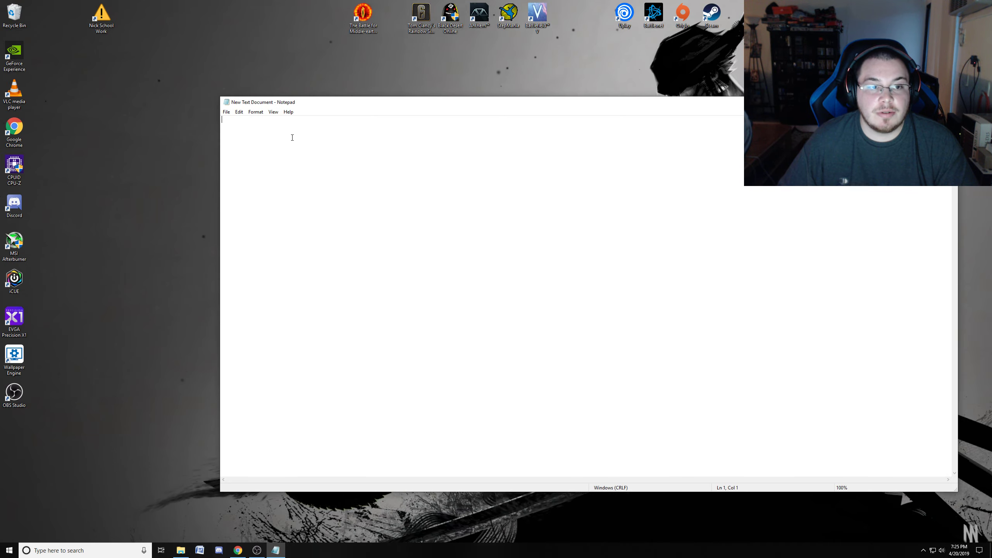
- Paste the copied AllHealthBars…WaterLOD = UltraHigh lines into the blank Notepad document
{"action": "left_click", "coordinate": [238, 551]}
{"action": "left_click", "coordinate": [238, 550]}
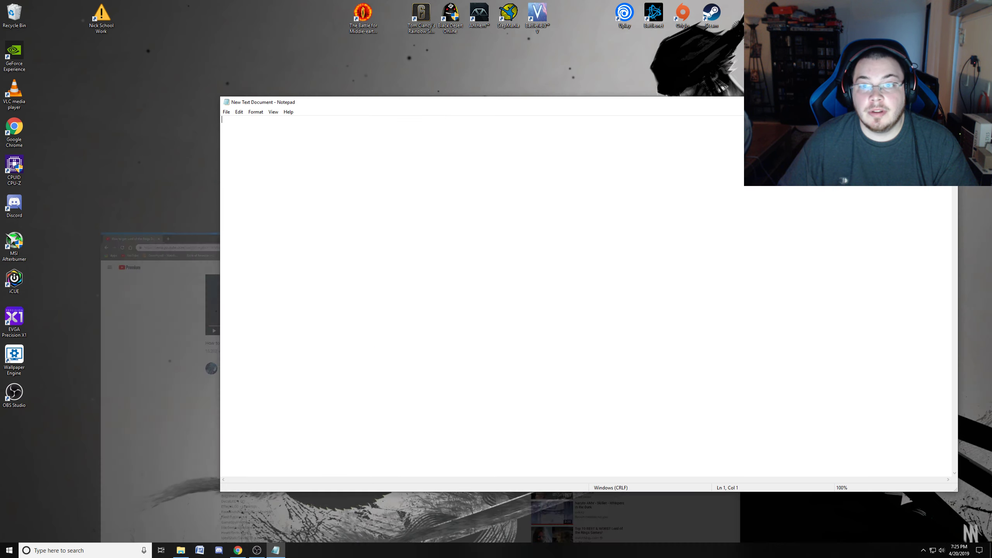
{"action": "right_click", "coordinate": [325, 170]}
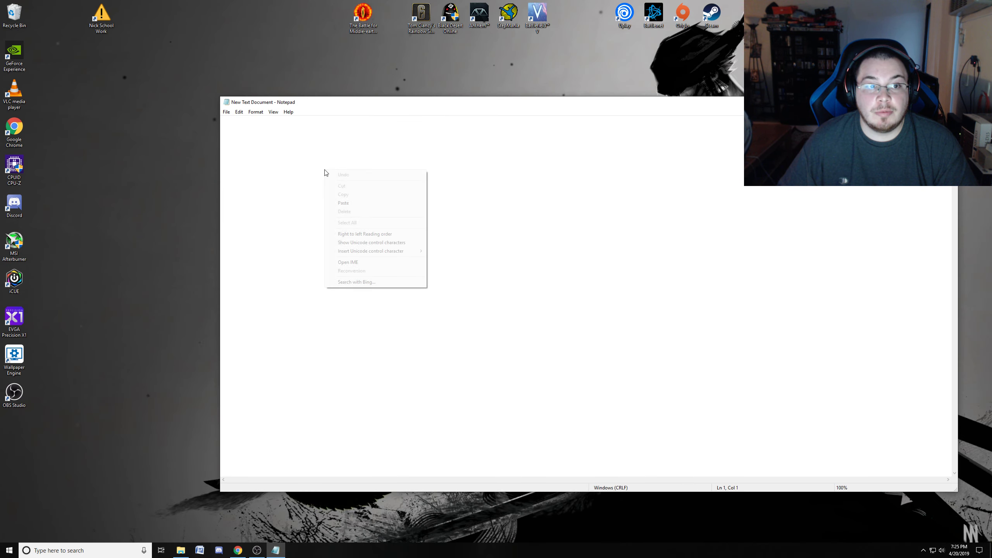
{"action": "left_click", "coordinate": [345, 202]}
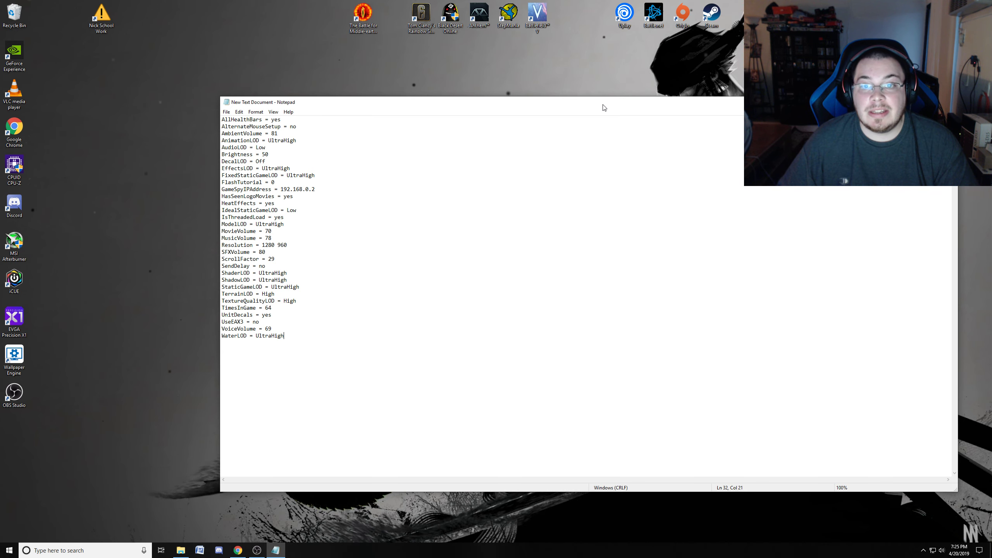
{"action": "left_click_drag", "start_coordinate": [603, 105], "coordinate": [580, 124]}
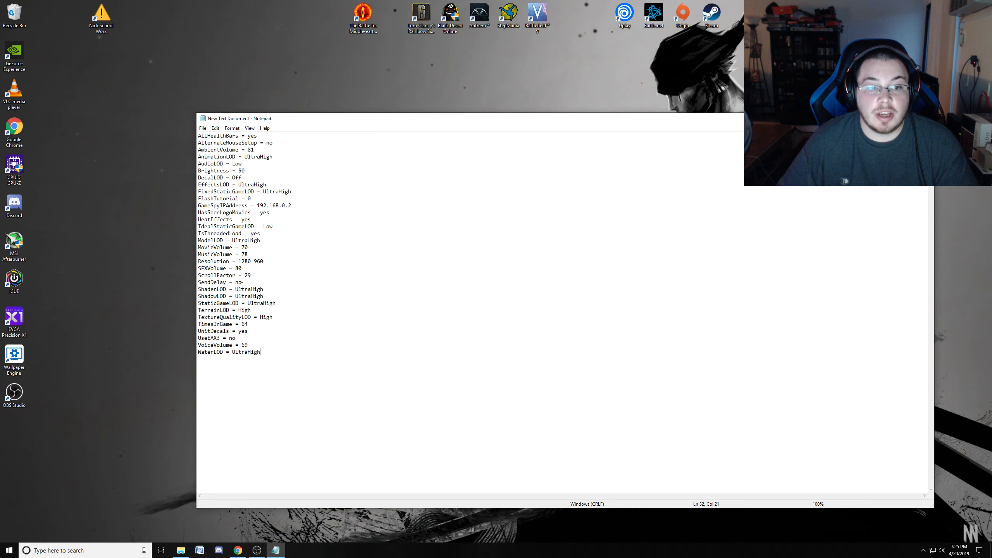
- Open Display settings from the desktop to check the 2560 × 1440 resolution
{"action": "left_click_drag", "start_coordinate": [250, 263], "coordinate": [265, 263]}
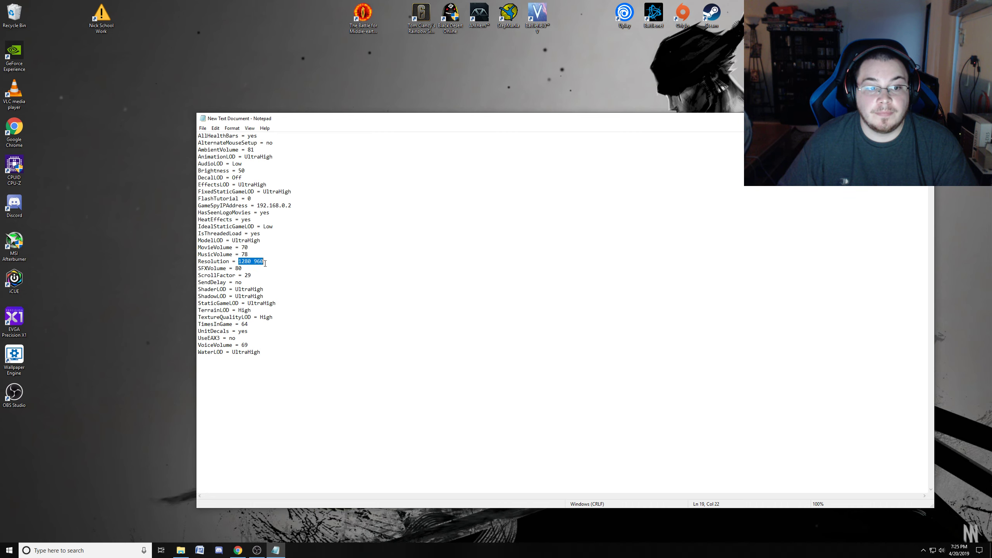
{"action": "right_click", "coordinate": [113, 285]}
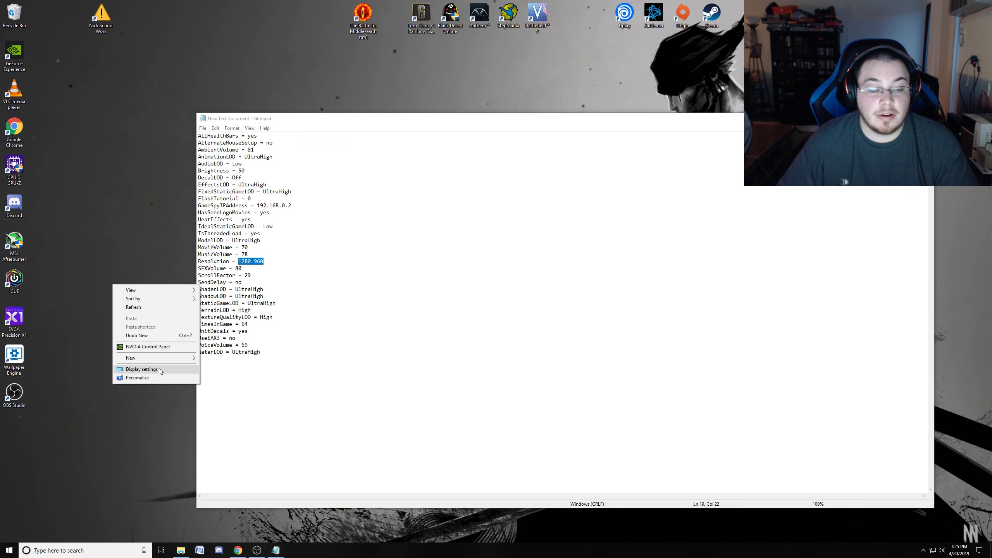
{"action": "right_click", "coordinate": [86, 335]}
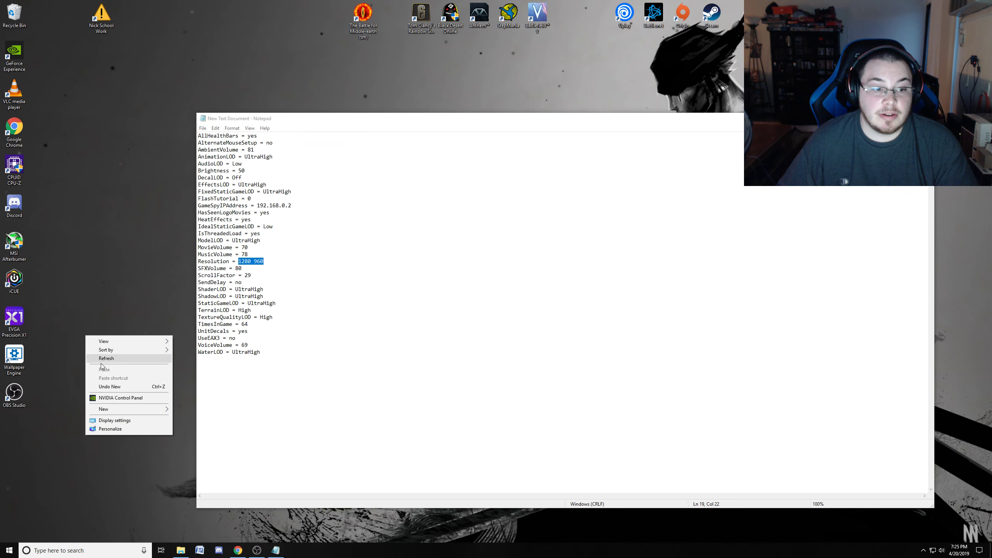
{"action": "left_click", "coordinate": [116, 423]}
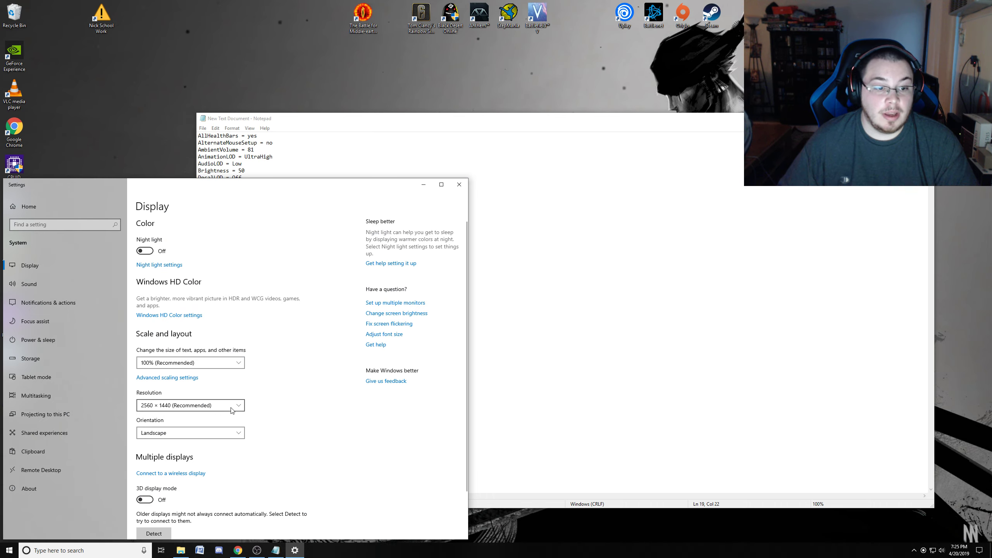
- Change the Resolution line from 1280 960 to 2560 1440 in Notepad
{"action": "left_click_drag", "start_coordinate": [324, 186], "coordinate": [283, 245]}
{"action": "left_click", "coordinate": [372, 206]}
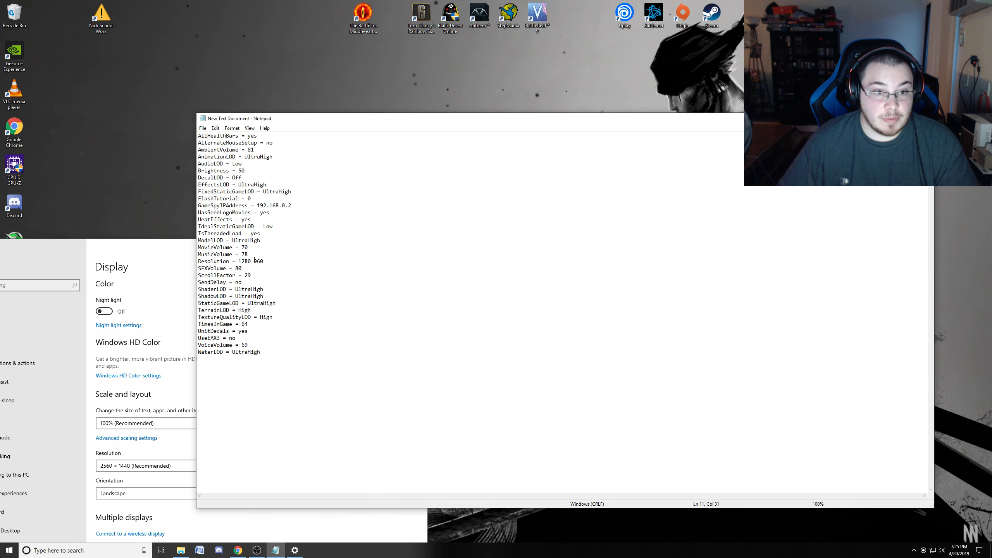
{"action": "key", "text": "BackSpace"}
{"action": "key", "text": "BackSpace"}
{"action": "key", "text": "BackSpace"}
{"action": "key", "text": "BackSpace"}
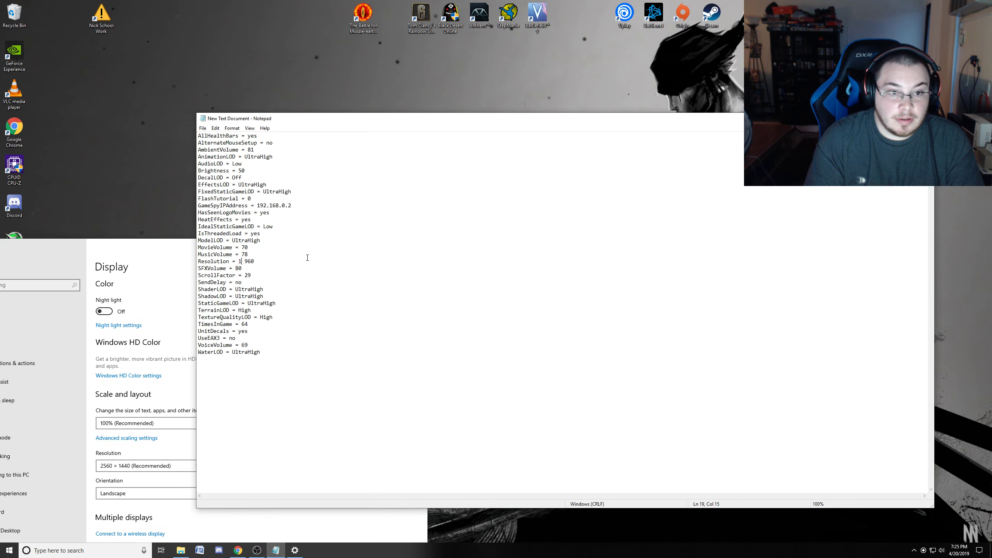
{"action": "type", "text": "2560"}
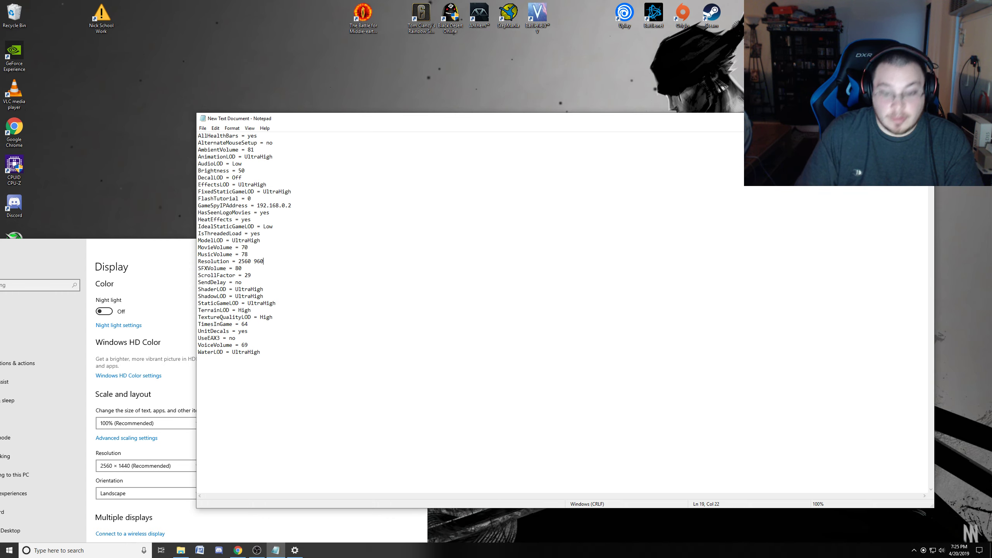
{"action": "key", "text": "BackSpace"}
{"action": "key", "text": "BackSpace"}
{"action": "key", "text": "Delete"}
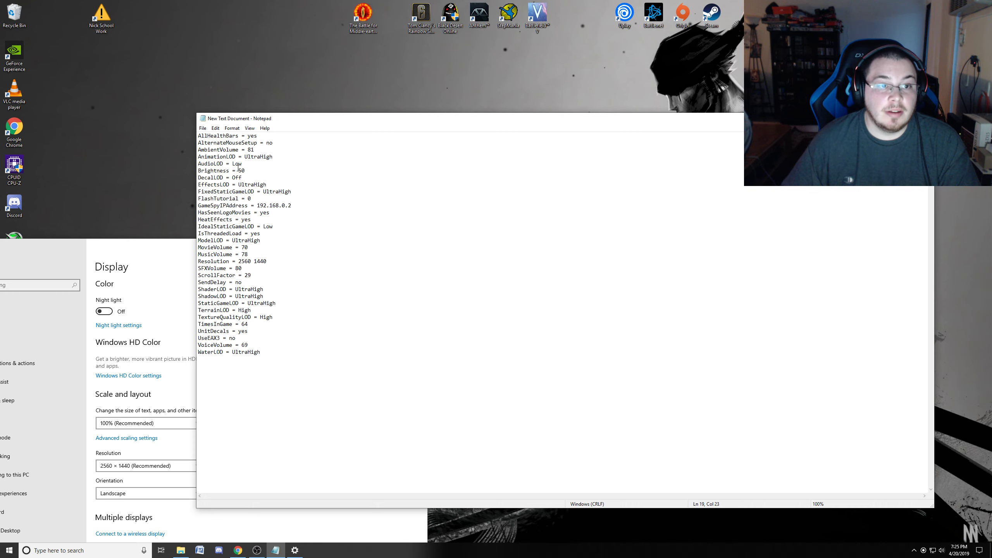
- Save the document as options.ini with file type All Files
{"action": "left_click", "coordinate": [203, 129]}
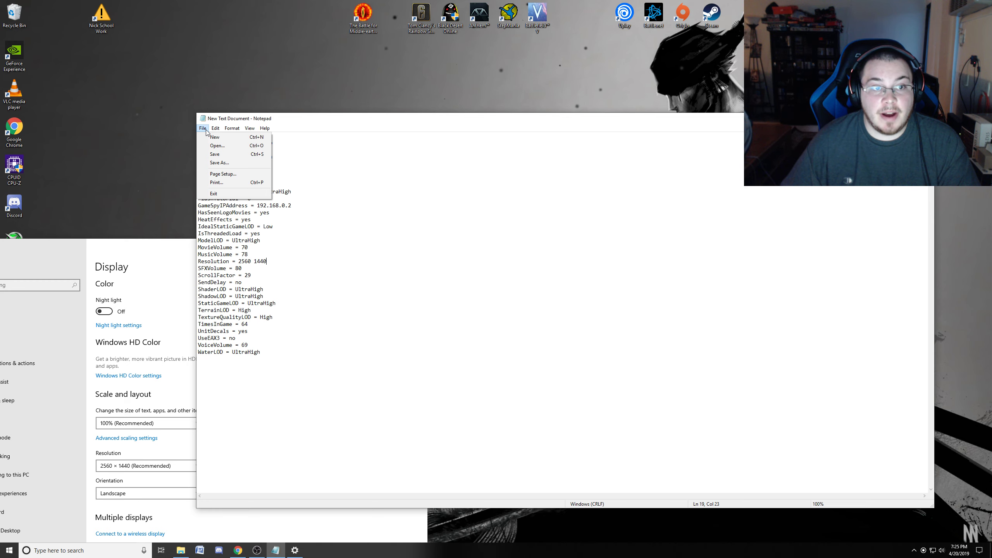
{"action": "left_click", "coordinate": [228, 167]}
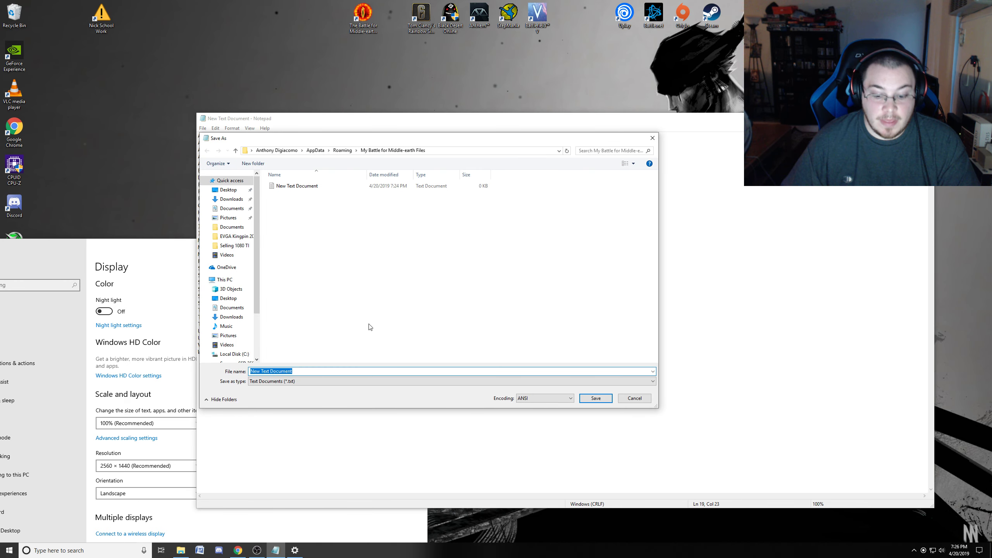
{"action": "type", "text": "opt"}
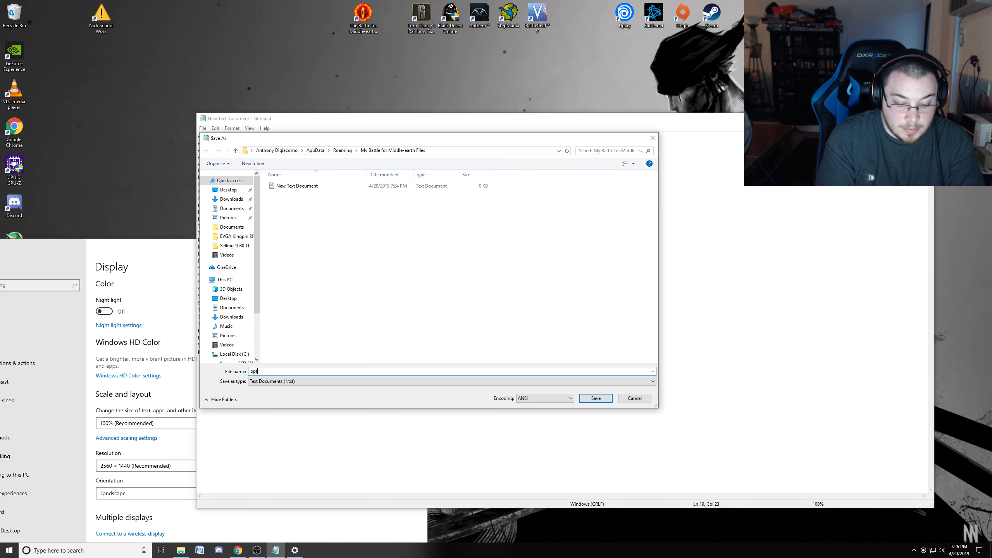
{"action": "type", "text": "ions"}
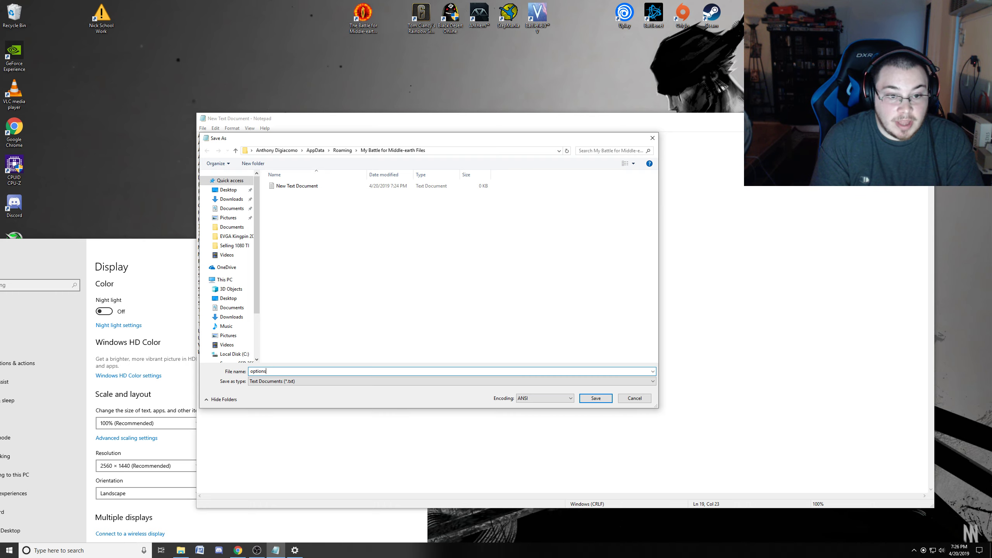
{"action": "type", "text": "."}
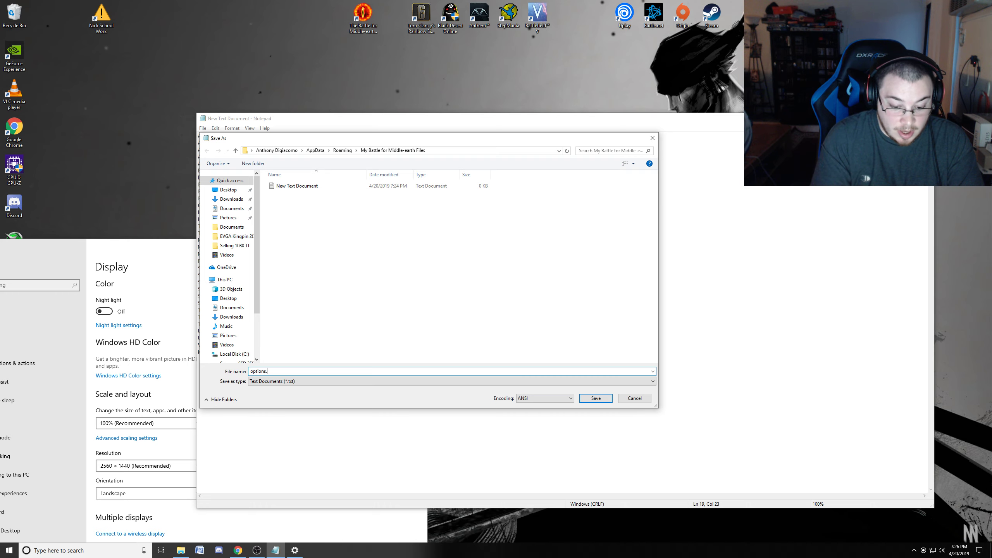
{"action": "type", "text": "ini"}
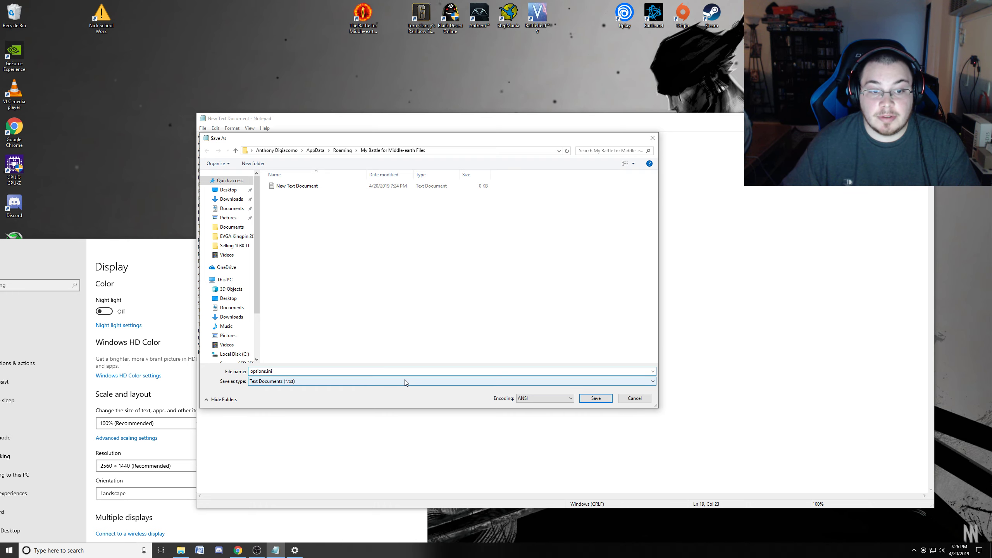
{"action": "left_click", "coordinate": [389, 384]}
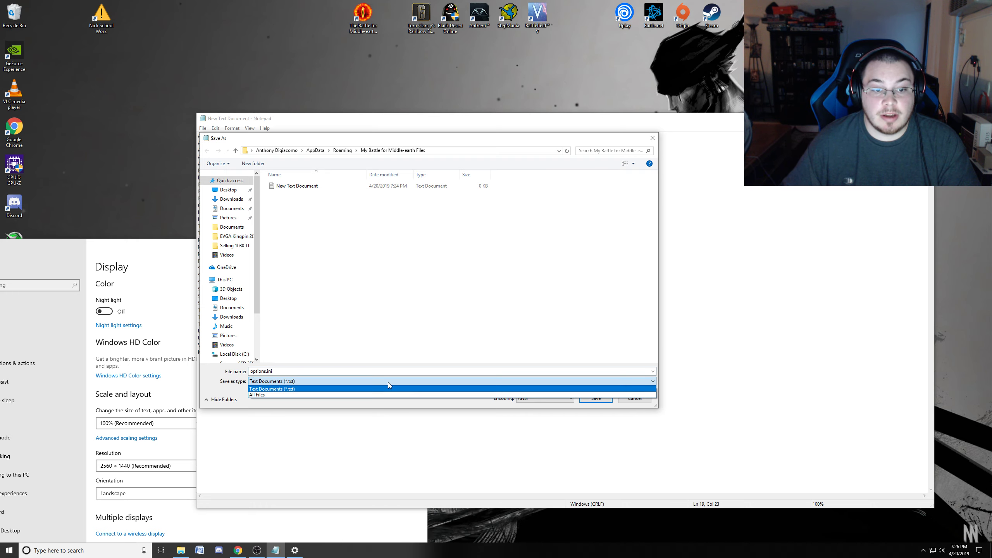
{"action": "left_click", "coordinate": [337, 397]}
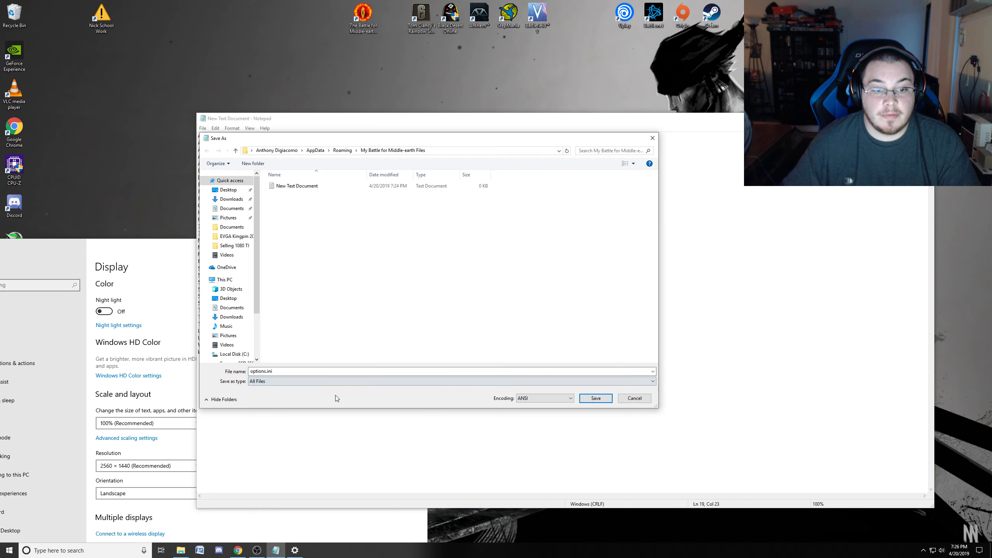
{"action": "left_click", "coordinate": [596, 398]}
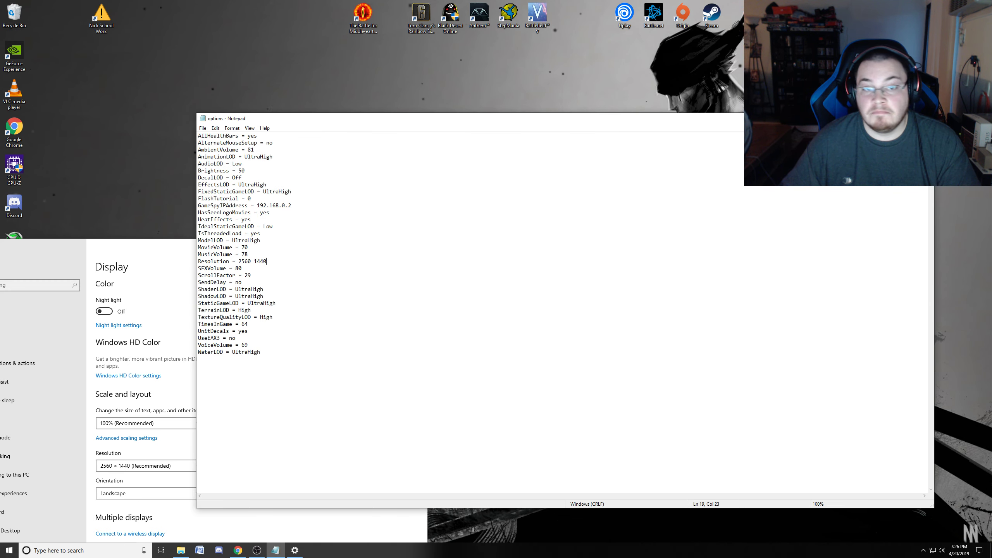
- Close Notepad and the Display settings window
{"action": "left_click", "coordinate": [924, 119]}
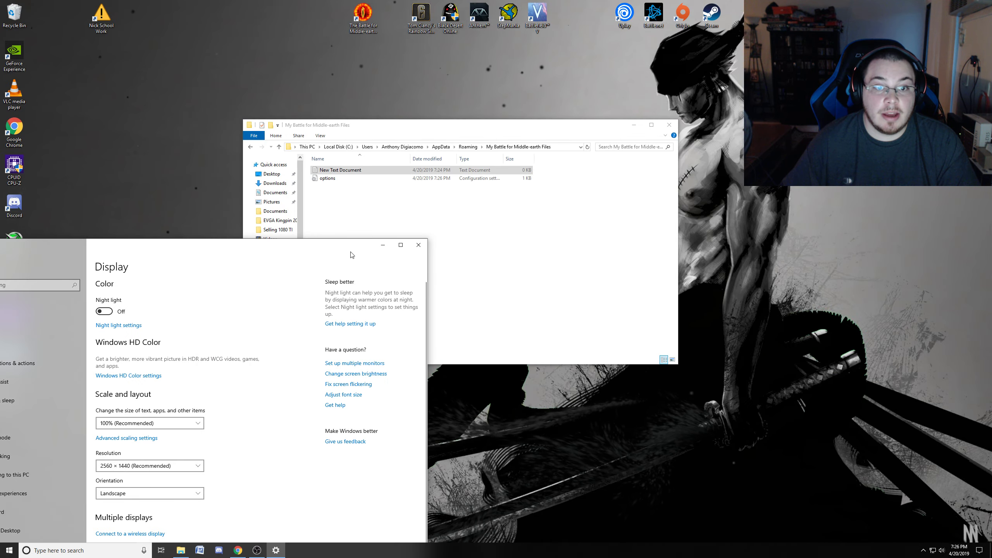
{"action": "left_click_drag", "start_coordinate": [330, 253], "coordinate": [393, 222]}
{"action": "left_click", "coordinate": [481, 214]}
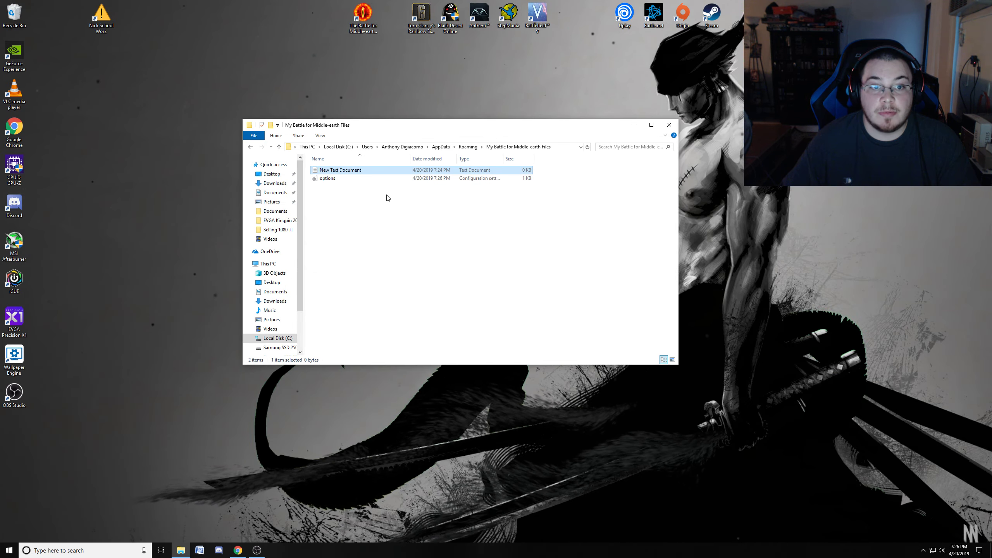
- Delete the leftover New Text Document from the game folder
{"action": "left_click", "coordinate": [335, 180]}
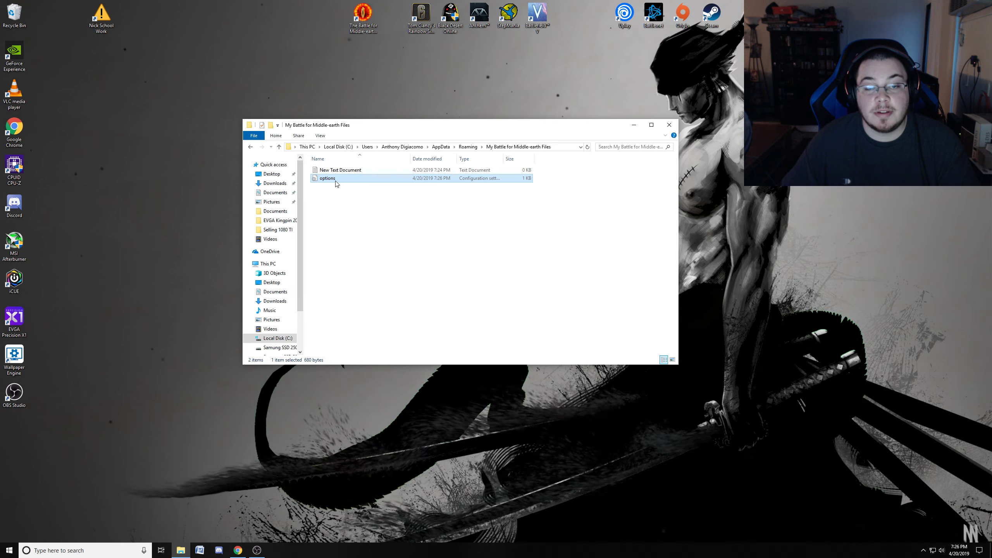
{"action": "left_click", "coordinate": [346, 171]}
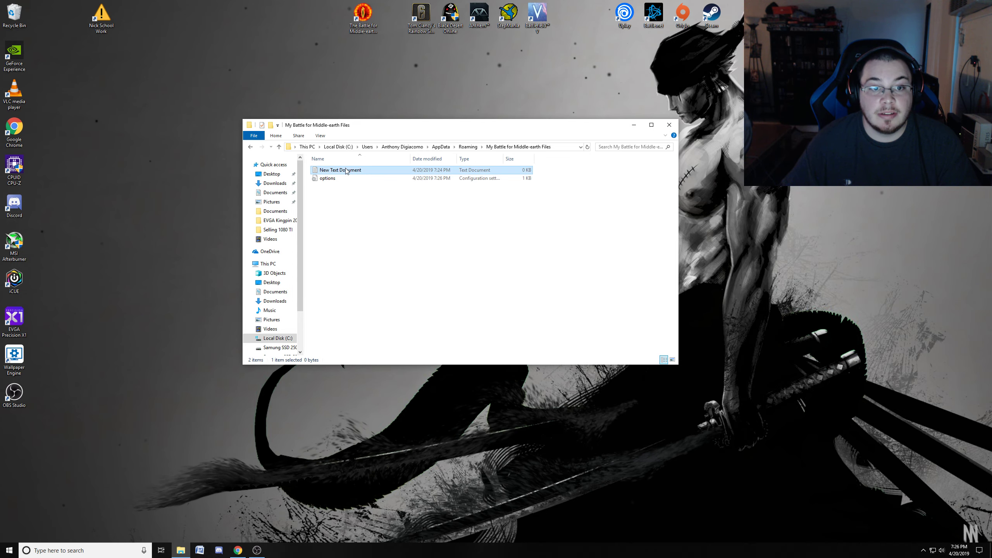
{"action": "right_click", "coordinate": [349, 171]}
{"action": "left_click", "coordinate": [384, 289]}
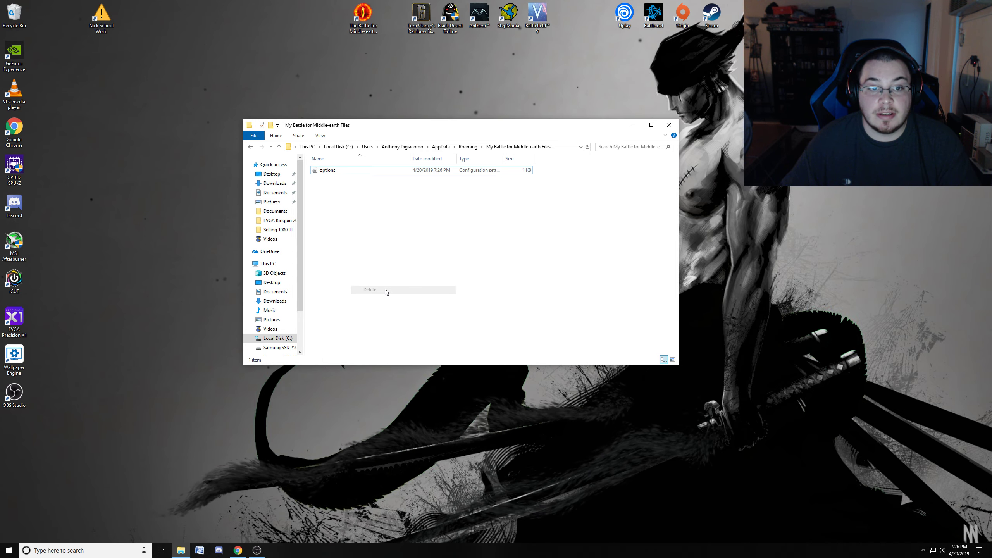
- In Folder Options, switch to 'Don't show hidden files, folders, or drives' and apply it
{"action": "left_click", "coordinate": [320, 135]}
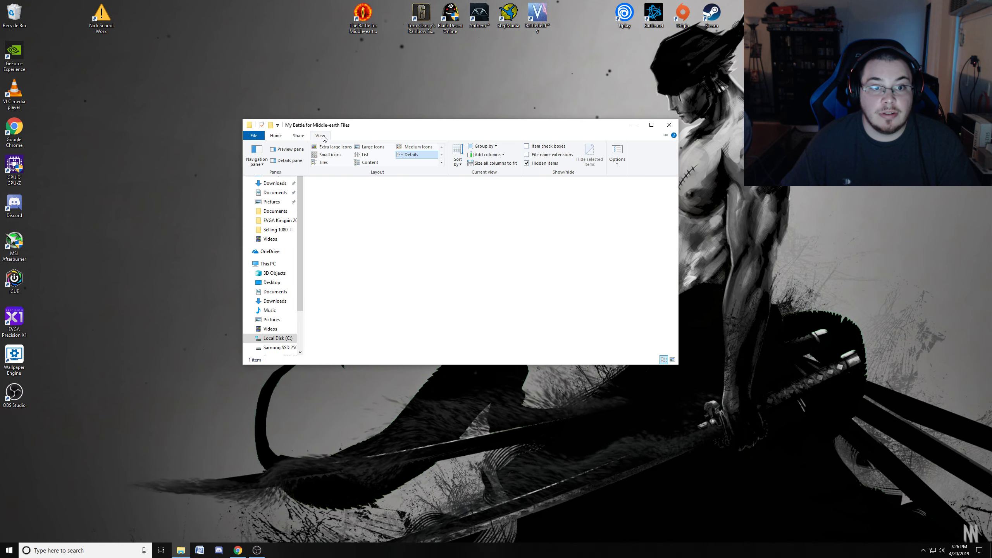
{"action": "left_click", "coordinate": [616, 154]}
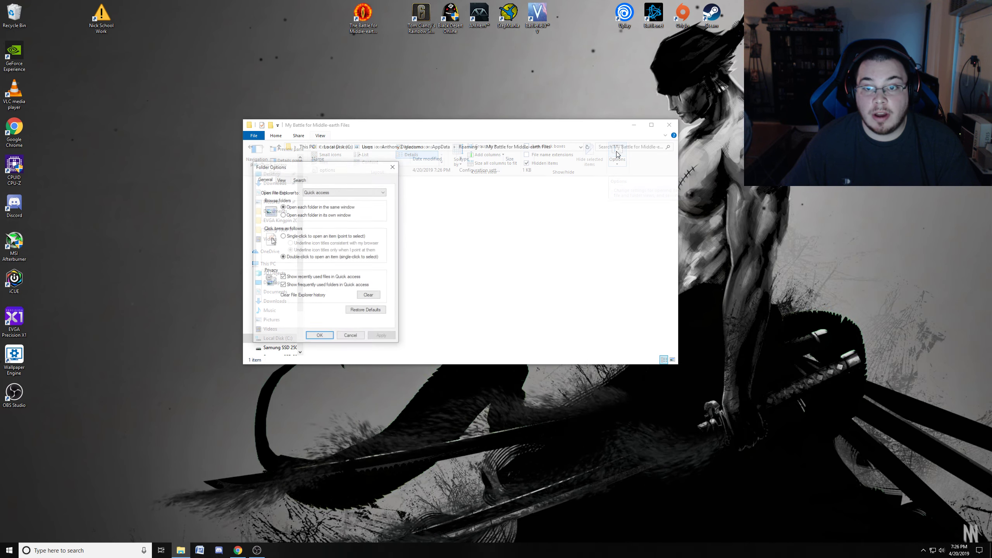
{"action": "left_click", "coordinate": [282, 180]}
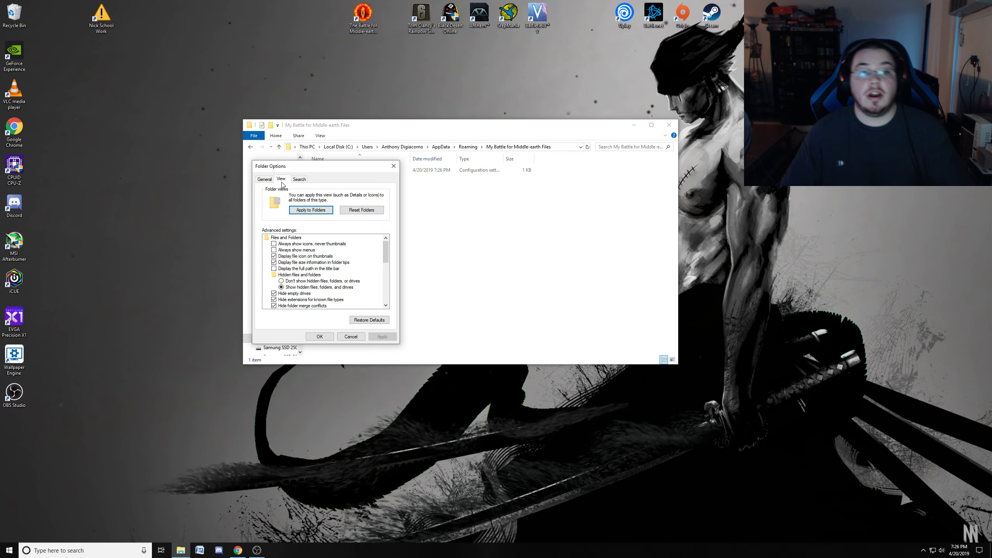
{"action": "left_click", "coordinate": [293, 282]}
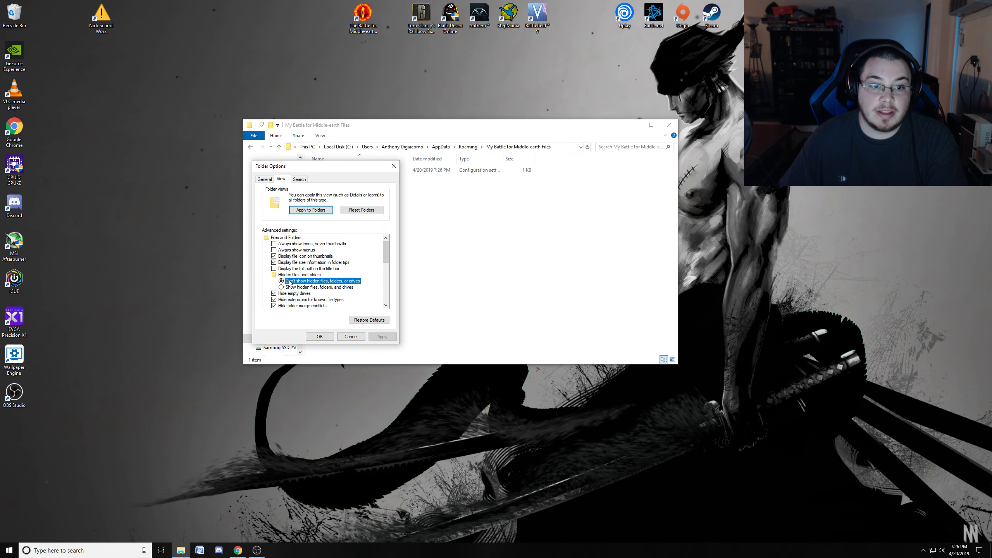
{"action": "left_click", "coordinate": [383, 337]}
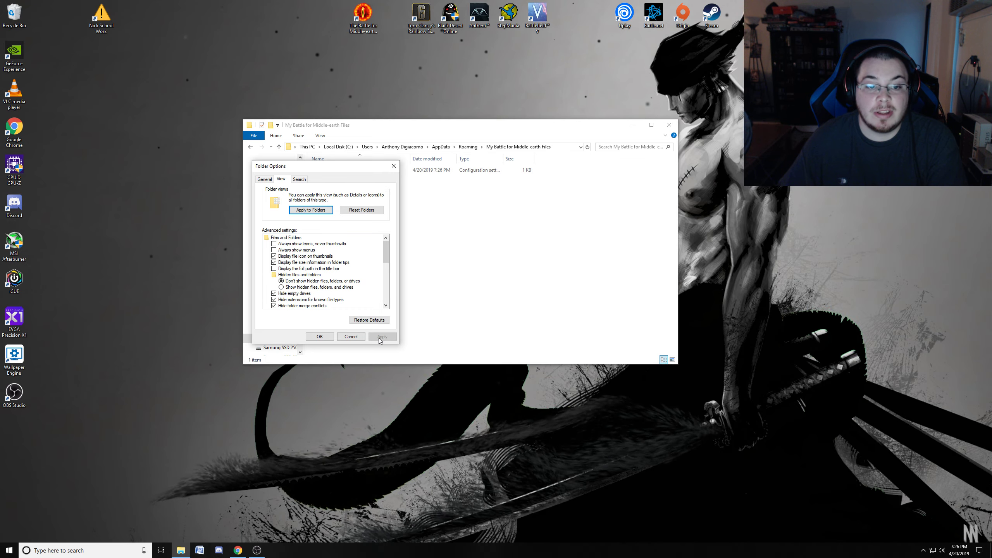
{"action": "left_click", "coordinate": [319, 337]}
- Open Local Disk (C:) from This PC to confirm MSOCache and ProgramData no longer appear
{"action": "left_click", "coordinate": [270, 264]}
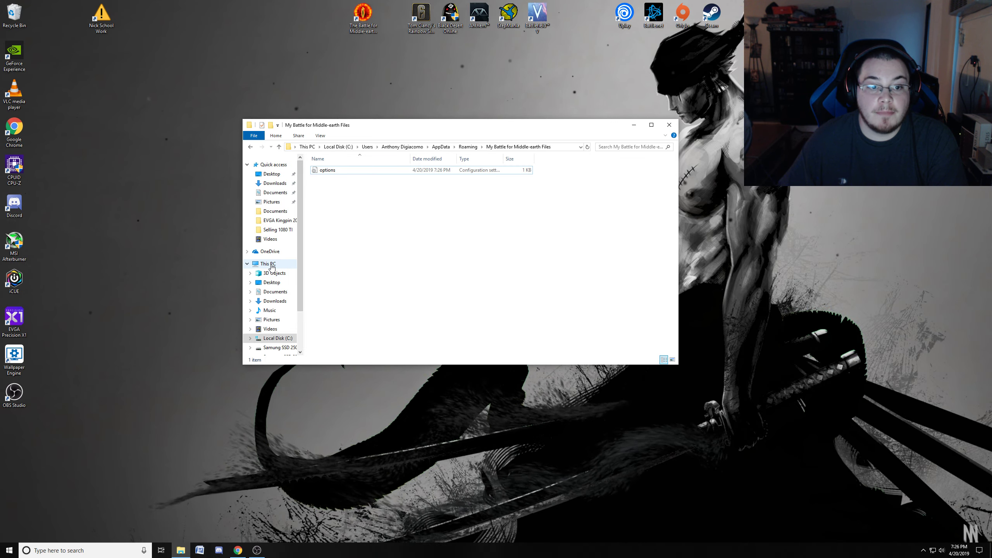
{"action": "left_click", "coordinate": [339, 261]}
{"action": "double_click", "coordinate": [349, 261]}
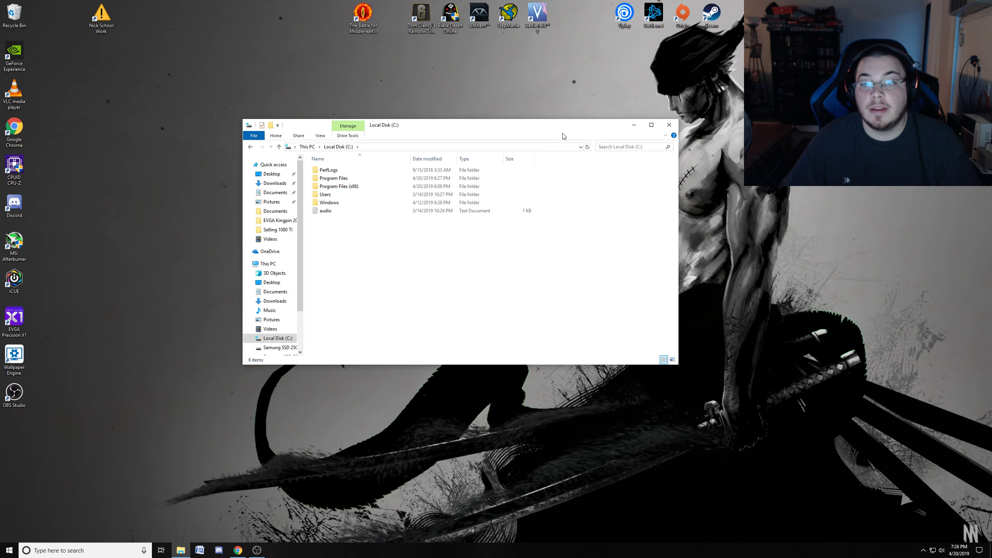
{"action": "left_click", "coordinate": [668, 126]}
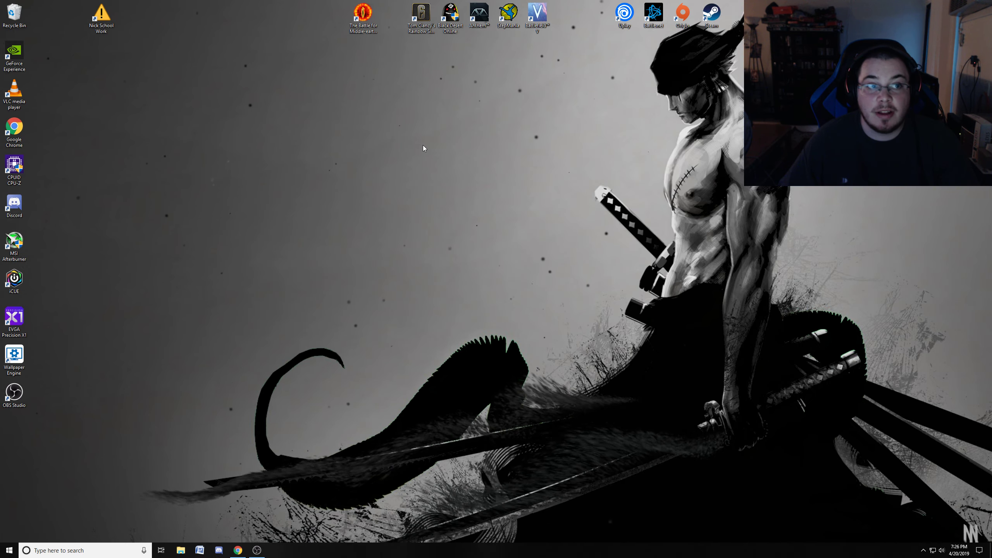